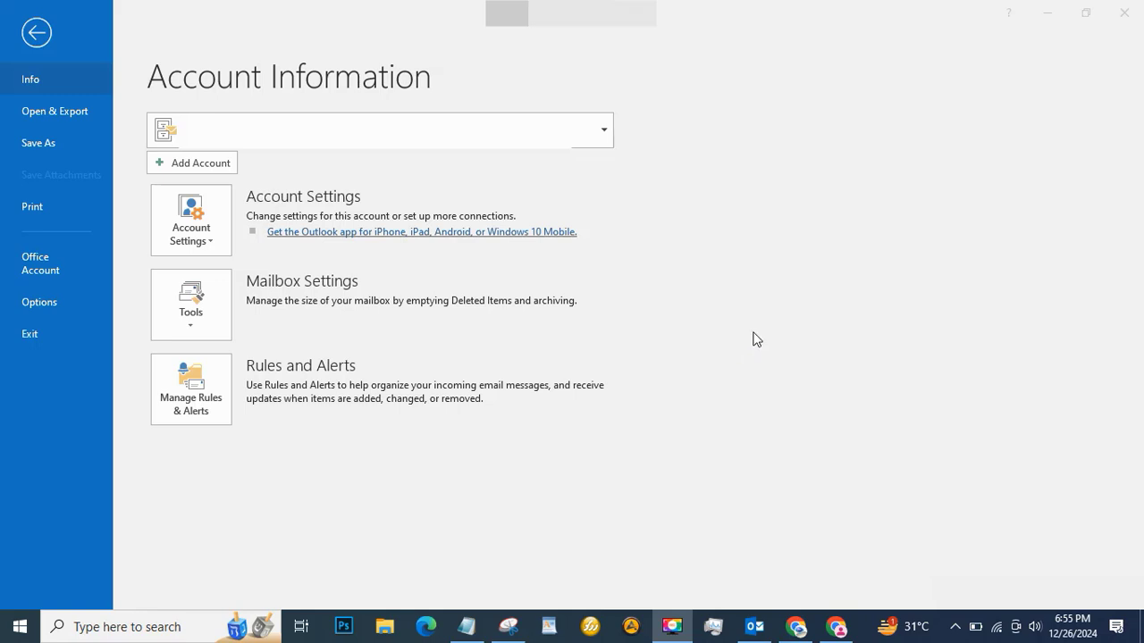
Add the new email account and submit its password, hitting an IMAP server logon error.
left_click(214, 164)
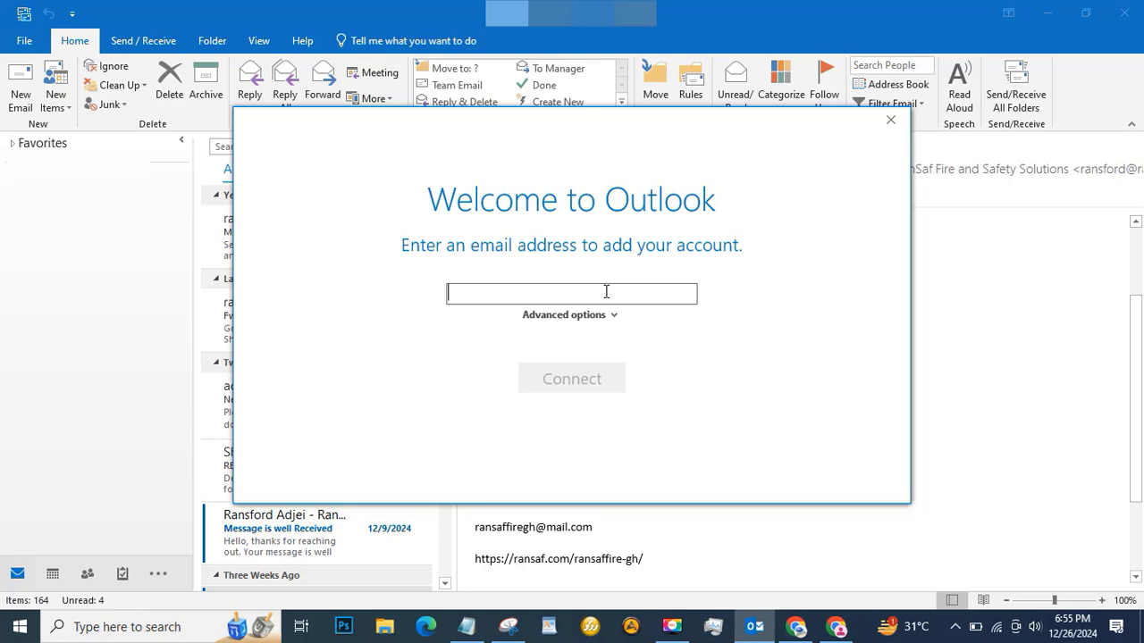
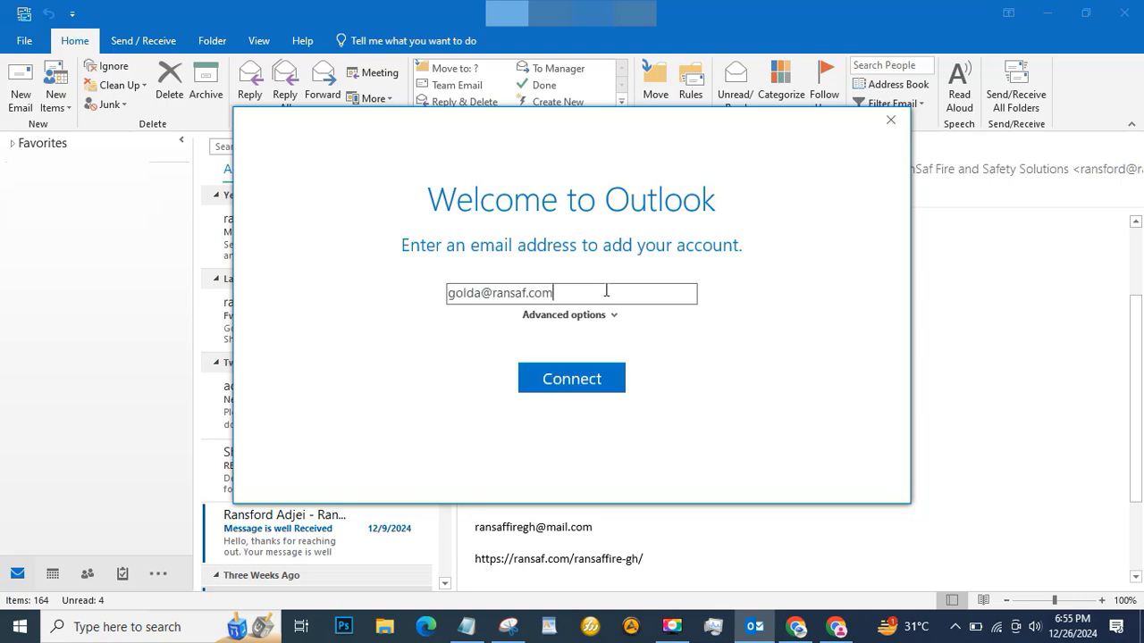
left_click(583, 386)
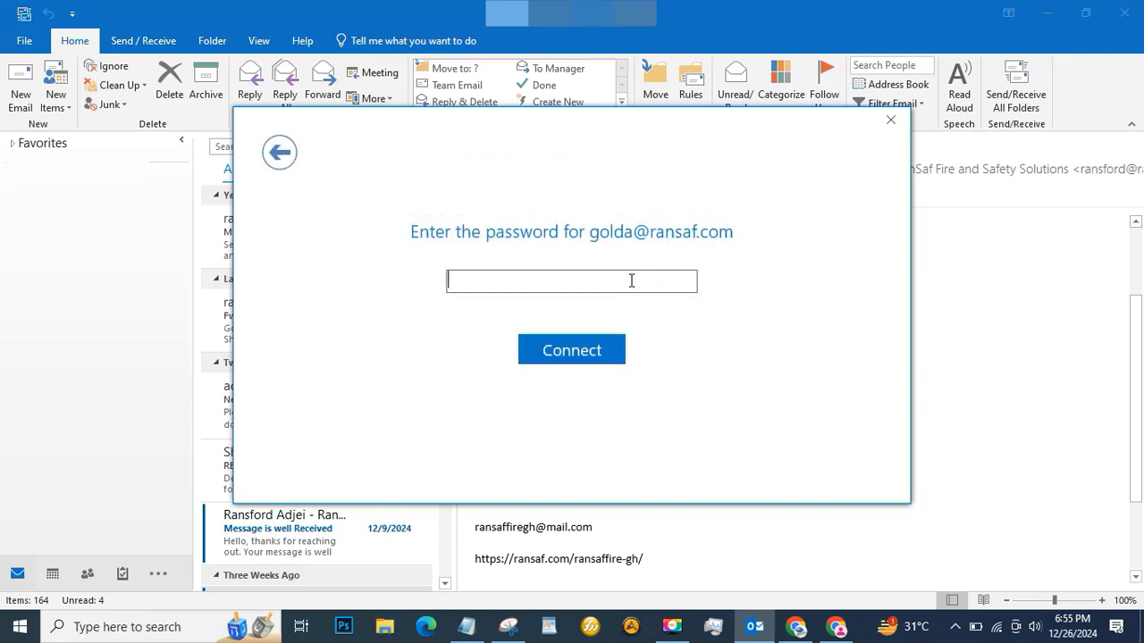
type("••••••••••••")
left_click(575, 362)
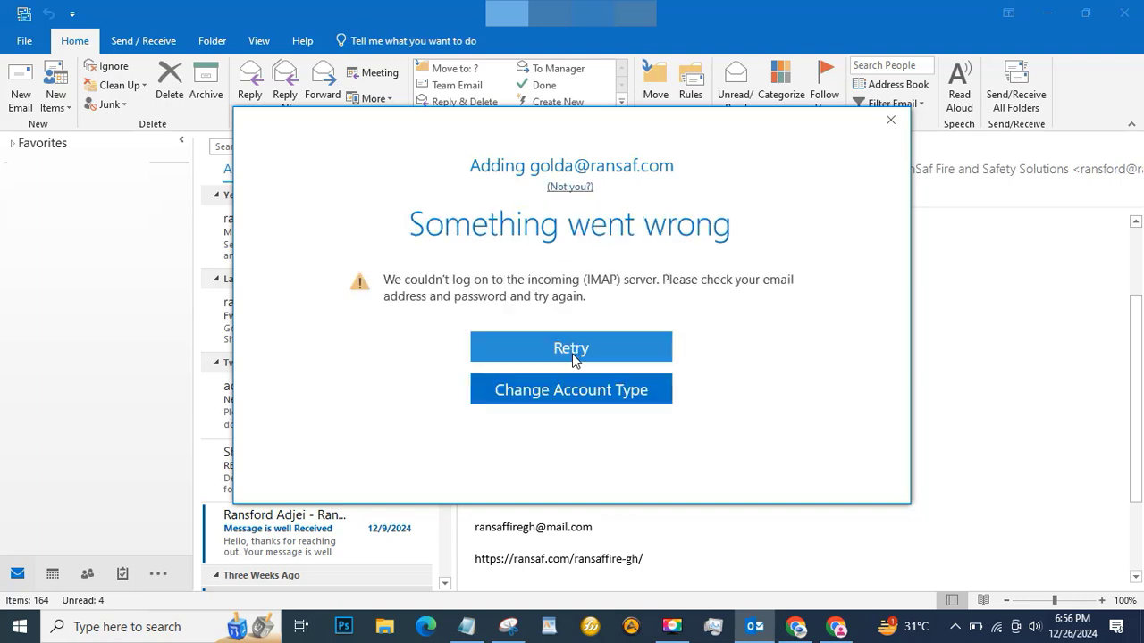
Retry and set both the incoming and outgoing IMAP servers to ransaf.com.
left_click(585, 349)
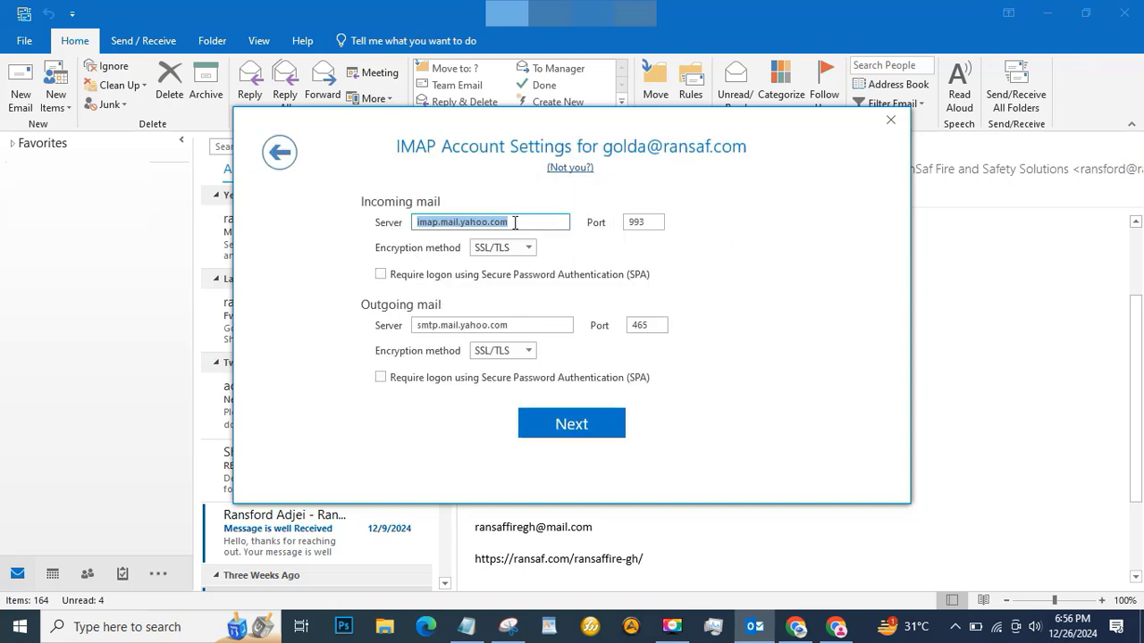
type("r")
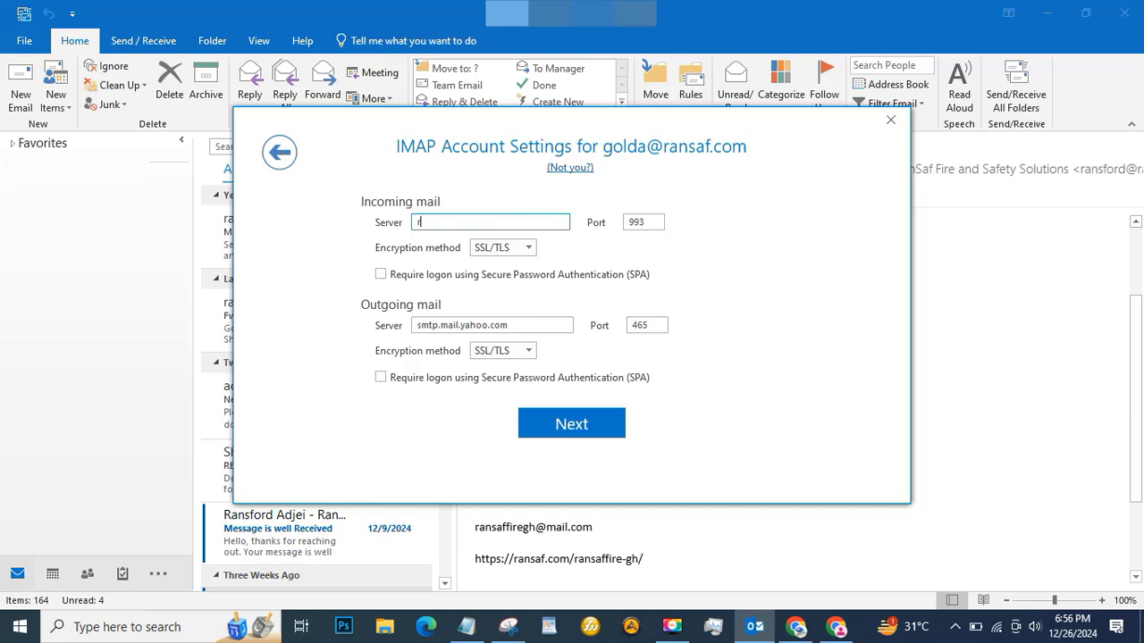
type("ansaf.com")
left_click(397, 324)
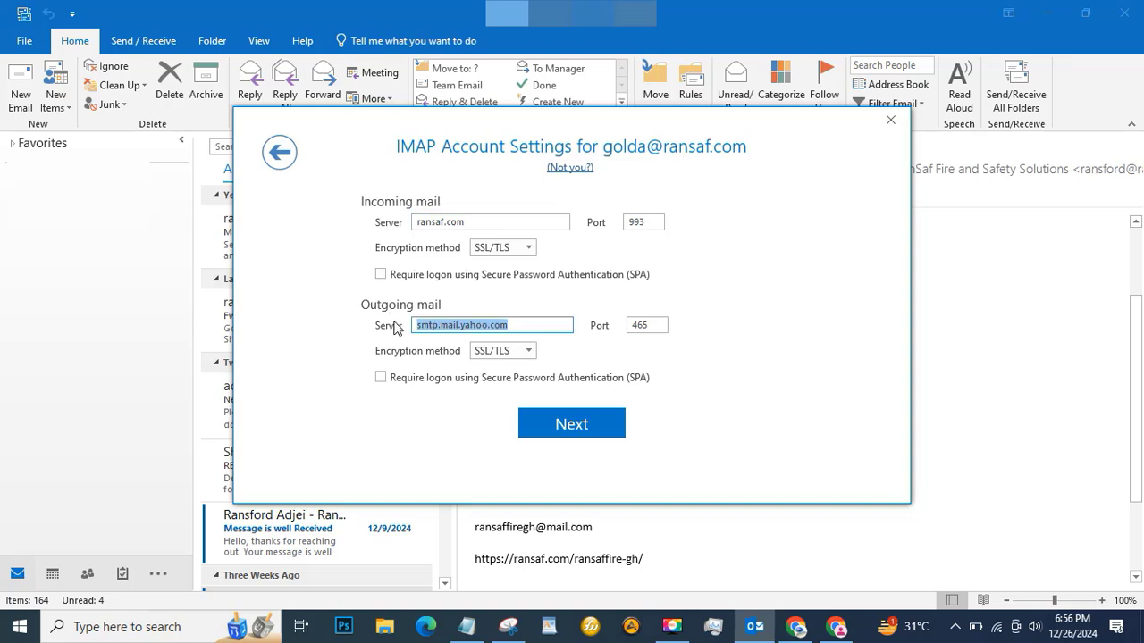
type("ransaf.com")
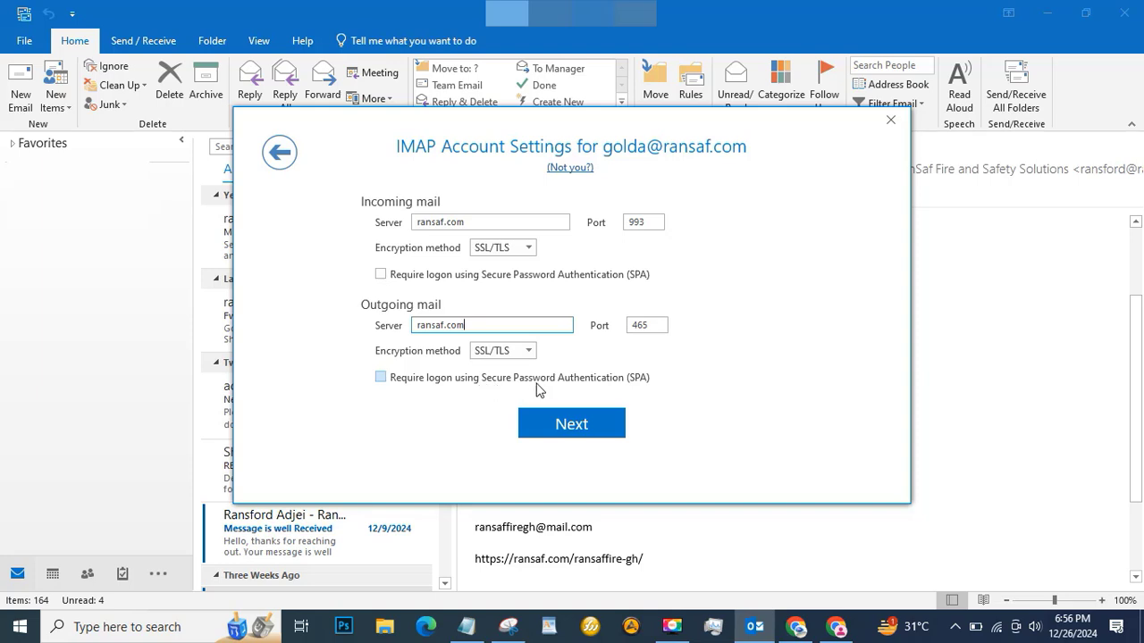
Leave secure password authentication off on both servers and connect the account.
left_click(381, 275)
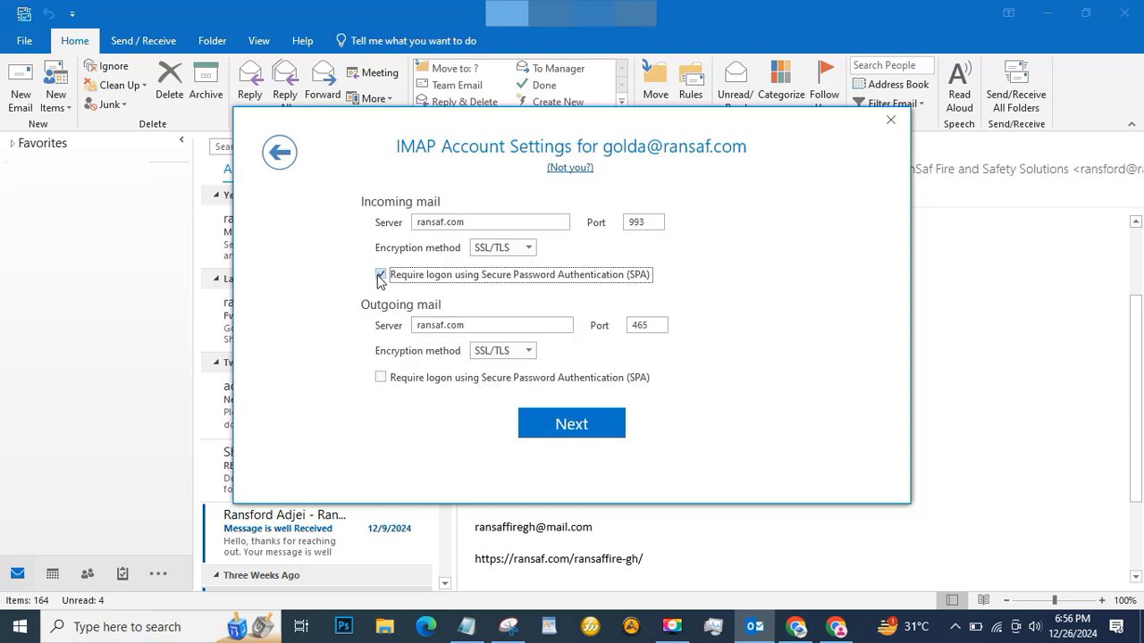
left_click(381, 378)
left_click(381, 378)
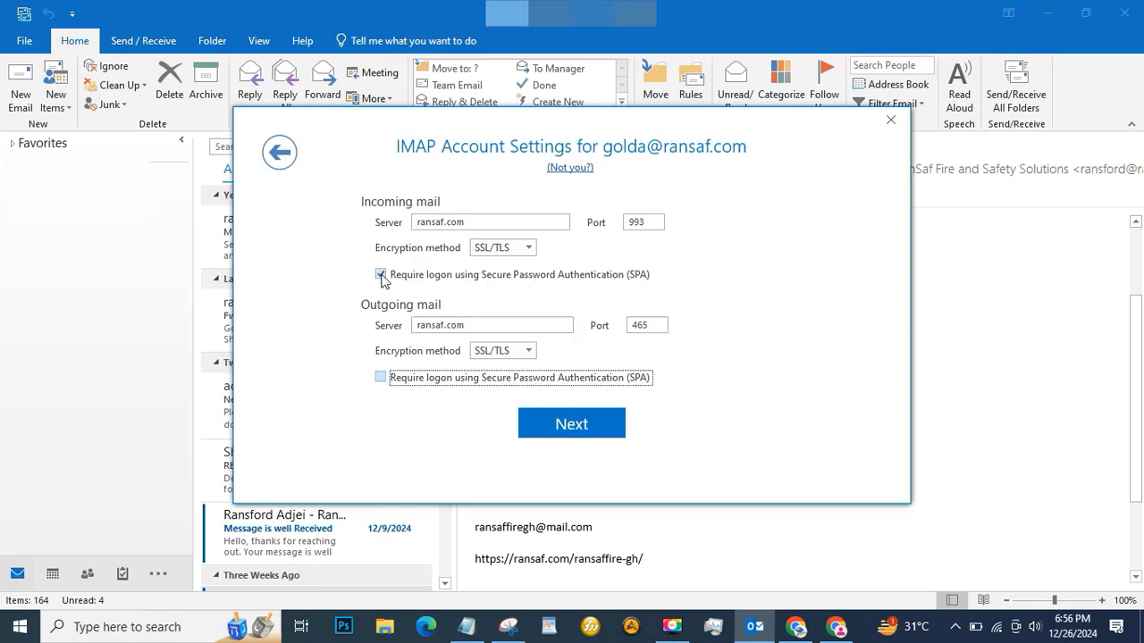
left_click(381, 275)
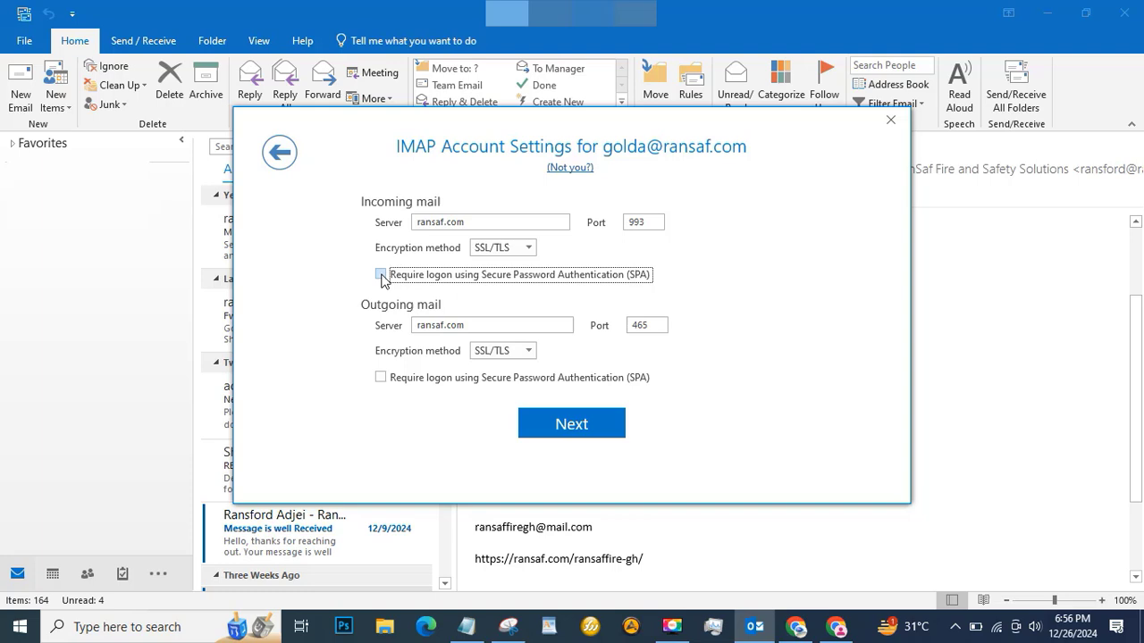
left_click(563, 427)
left_click(562, 348)
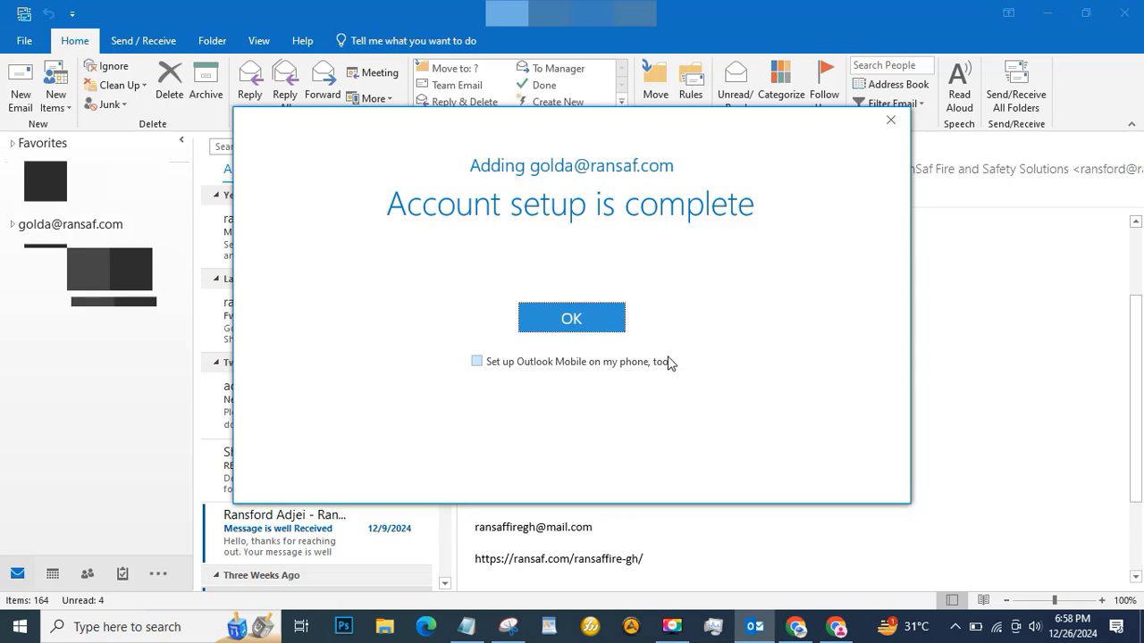
Dismiss the setup-complete dialog to reveal the new account's Inbox with 2 messages.
key("Return")
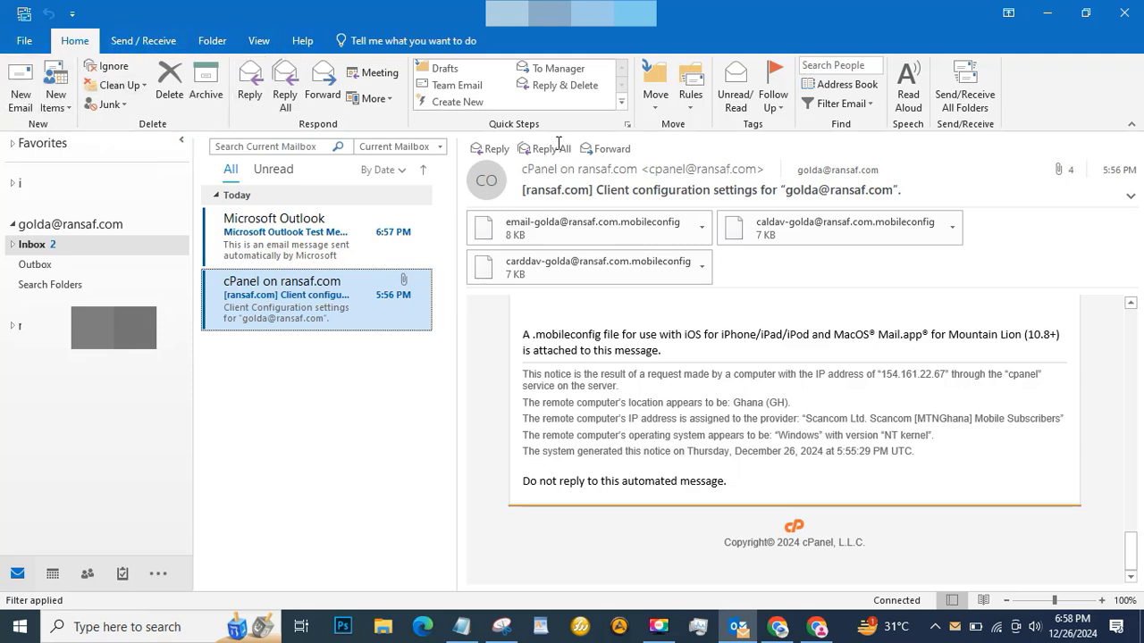
From a new email, open Signatures and Stationery and start a new signature.
left_click(19, 106)
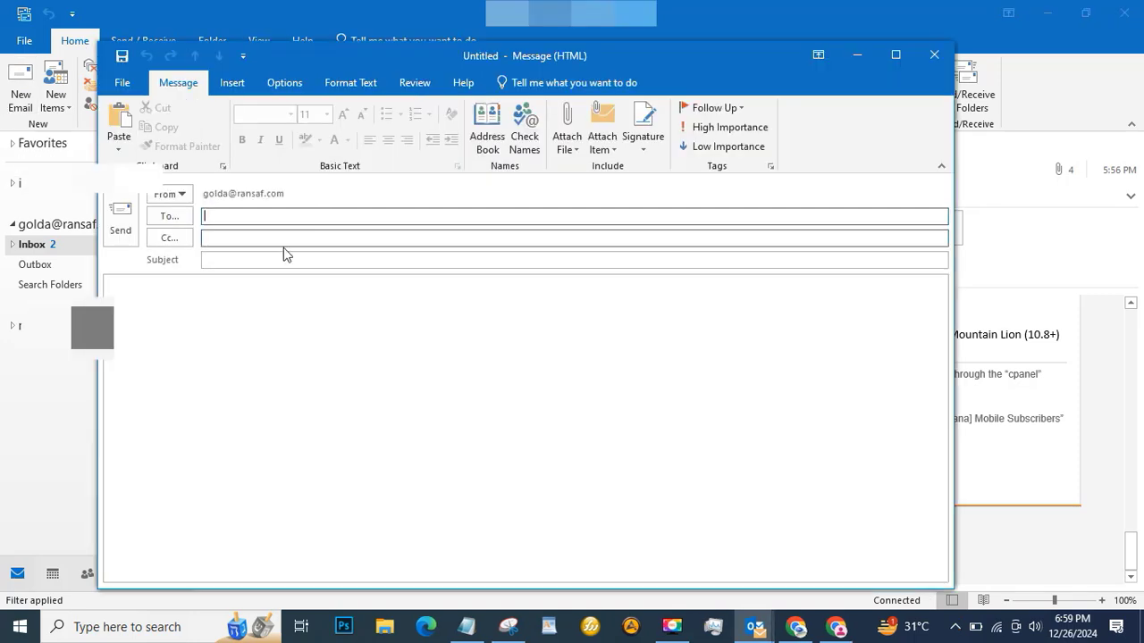
left_click(650, 145)
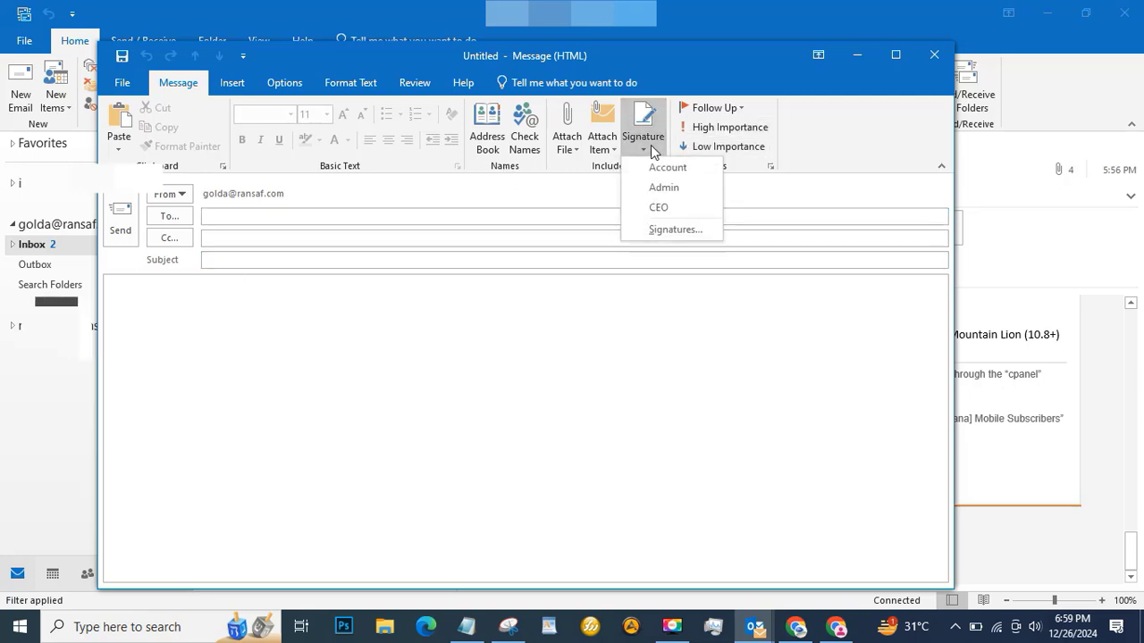
left_click(675, 229)
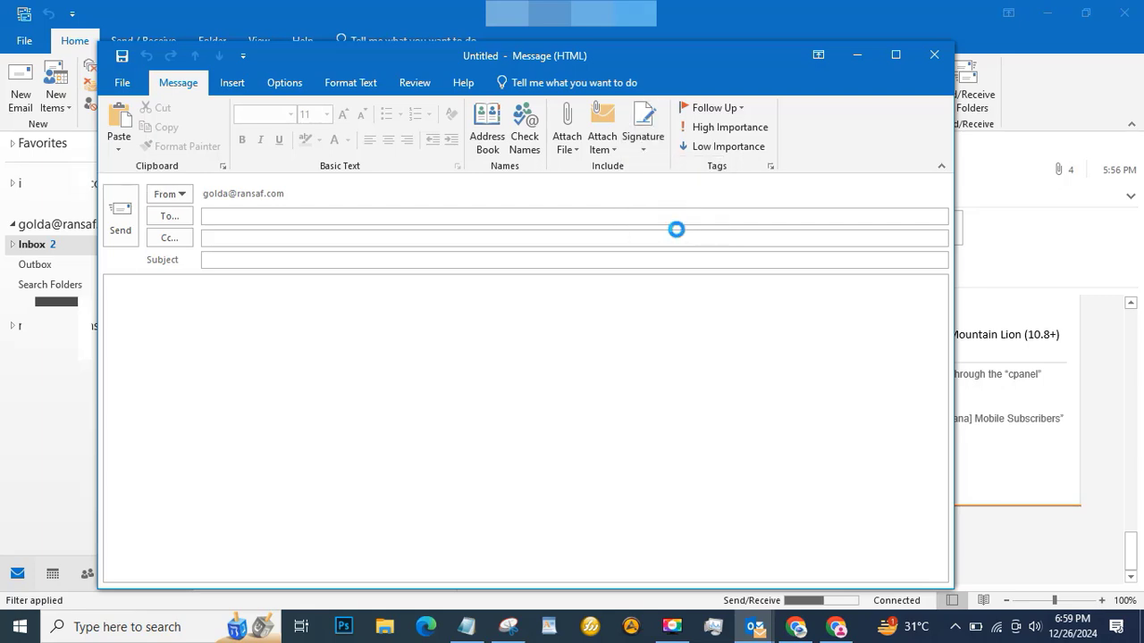
left_click(374, 310)
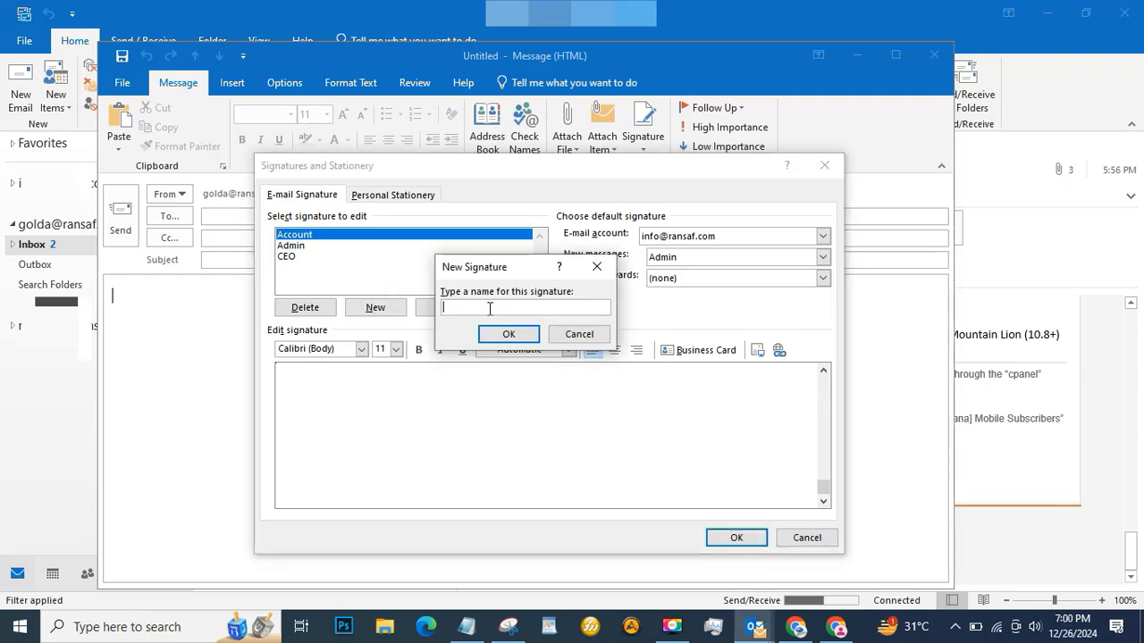
Name the signature HR and type Kind Regards, HR Managress, RanSaf Fire and Safety Solutions, Adress, Contacts.
type("HR")
left_click(489, 335)
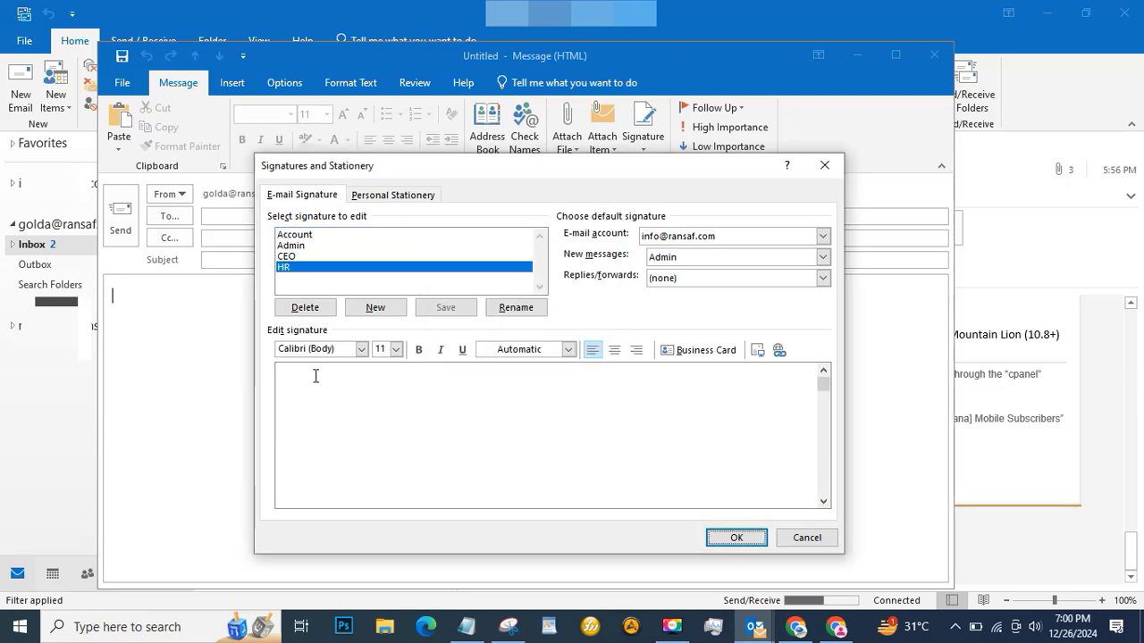
left_click(313, 376)
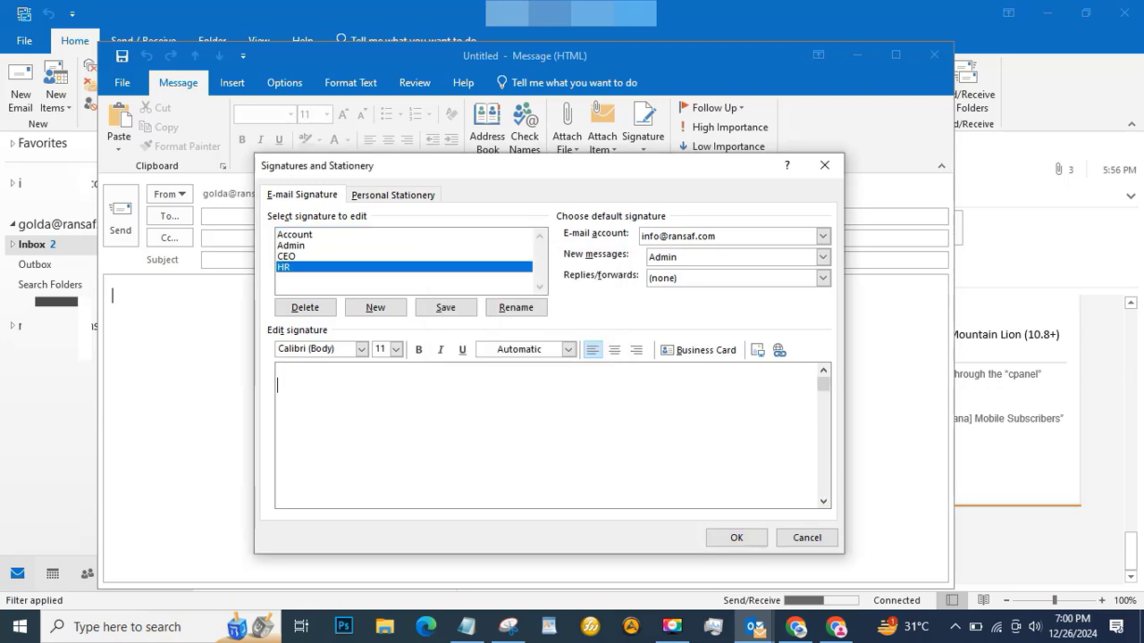
key("Return")
type("Kind Regards")
key("Return")
type("HR Mana")
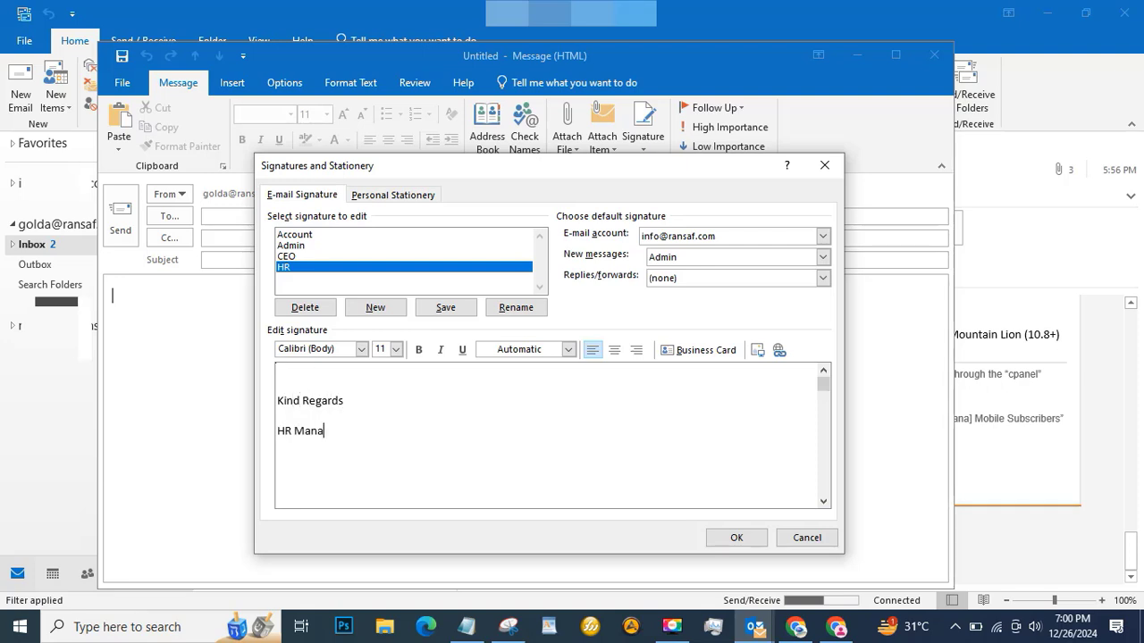
type("gress || RanSaf Fire and Safety Solutions ||")
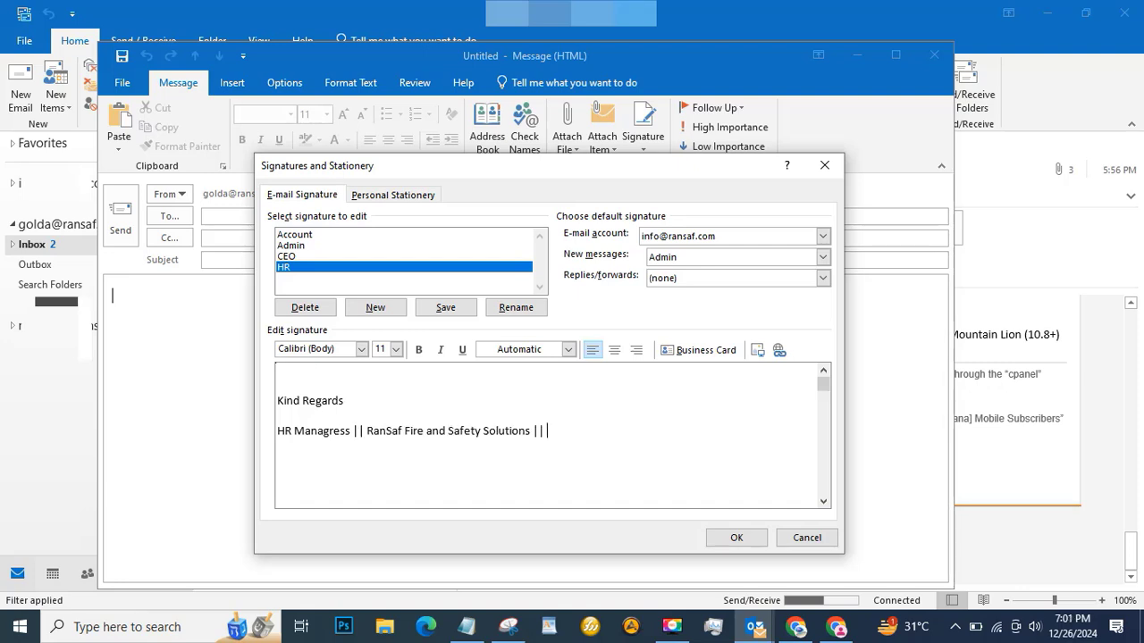
type(" AQ")
key("BackSpace")
type("dress || Contacts")
Break Adress and Contacts onto separate lines and select the Kind Regards line.
left_click(544, 433)
key("Return")
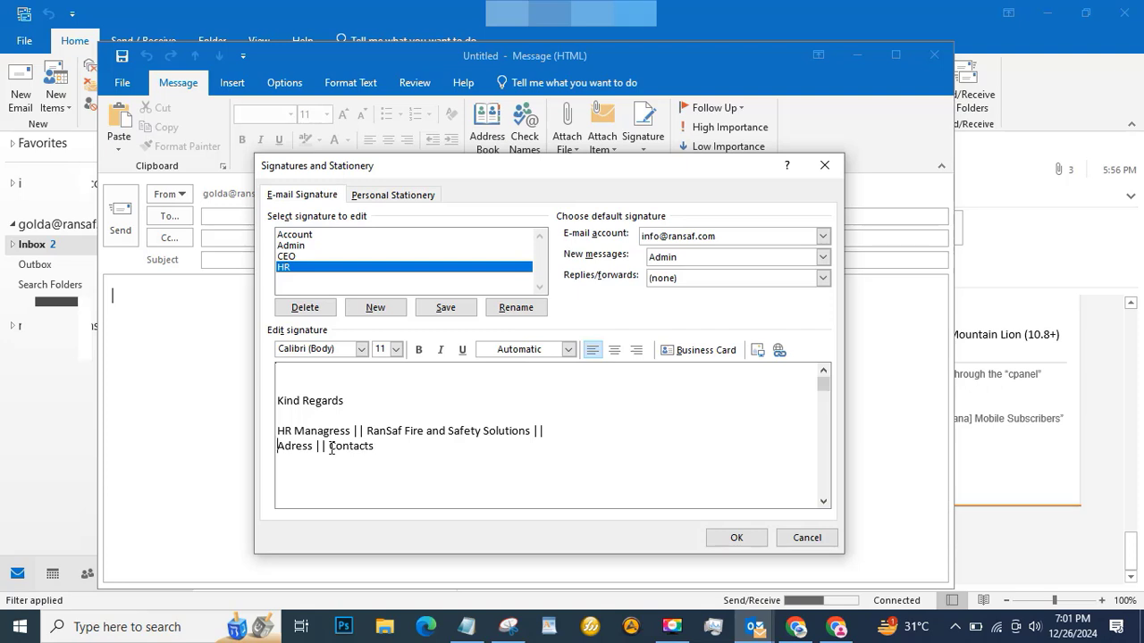
left_click(329, 446)
key("Return")
left_click(268, 402)
Bold Kind Regards and colour the HR Managress, Adress and Contacts lines blue.
left_click(418, 350)
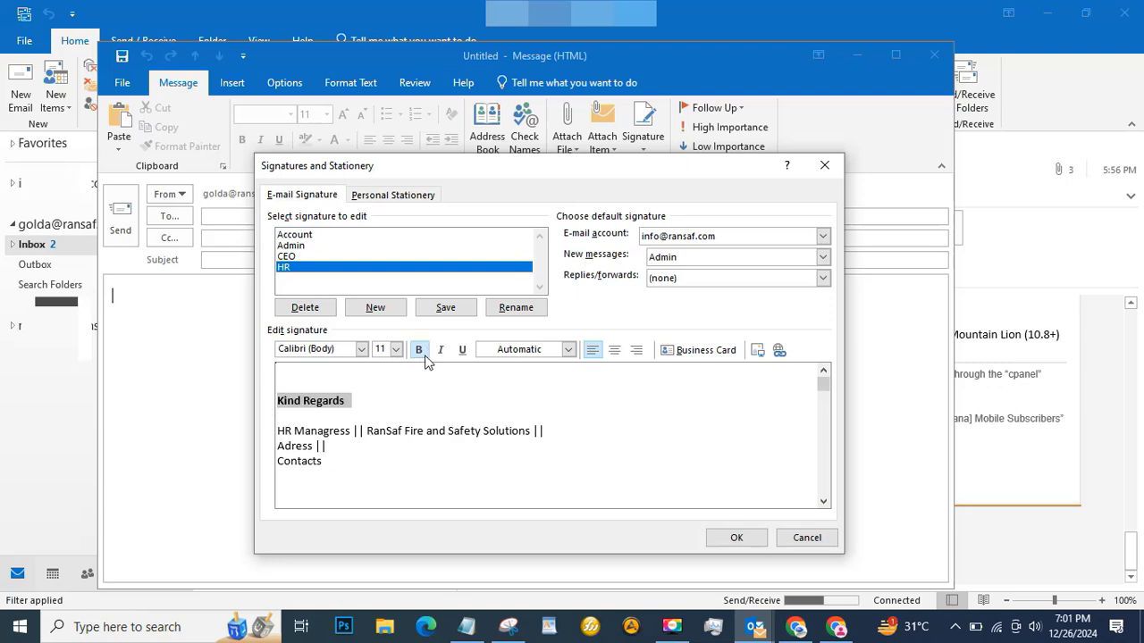
left_click(393, 432)
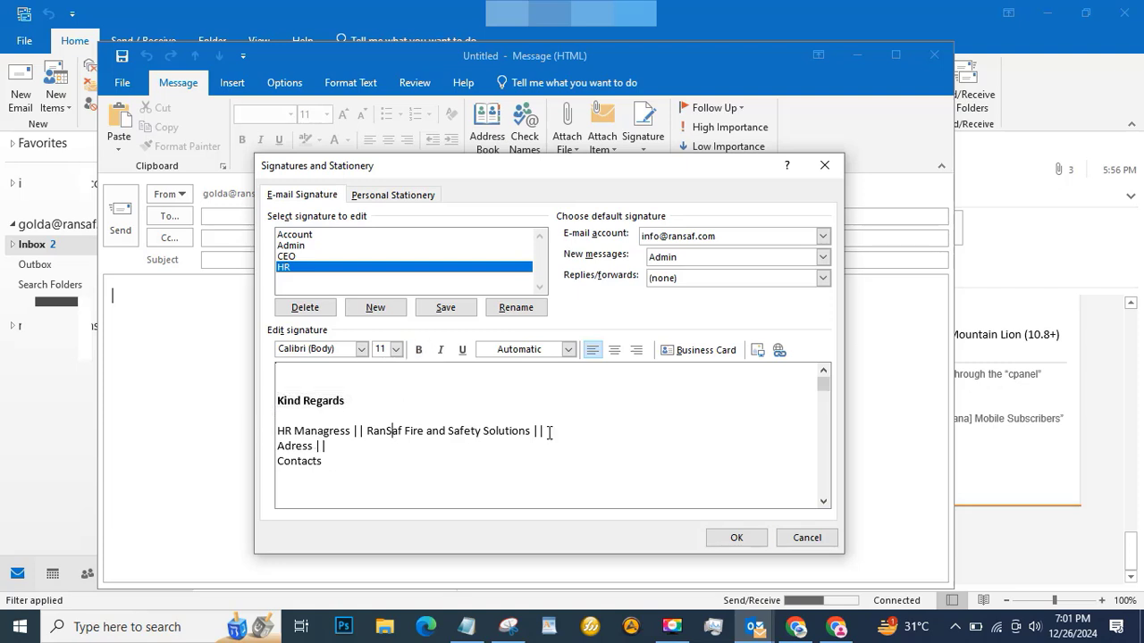
left_click_drag(325, 465, 275, 431)
left_click(568, 350)
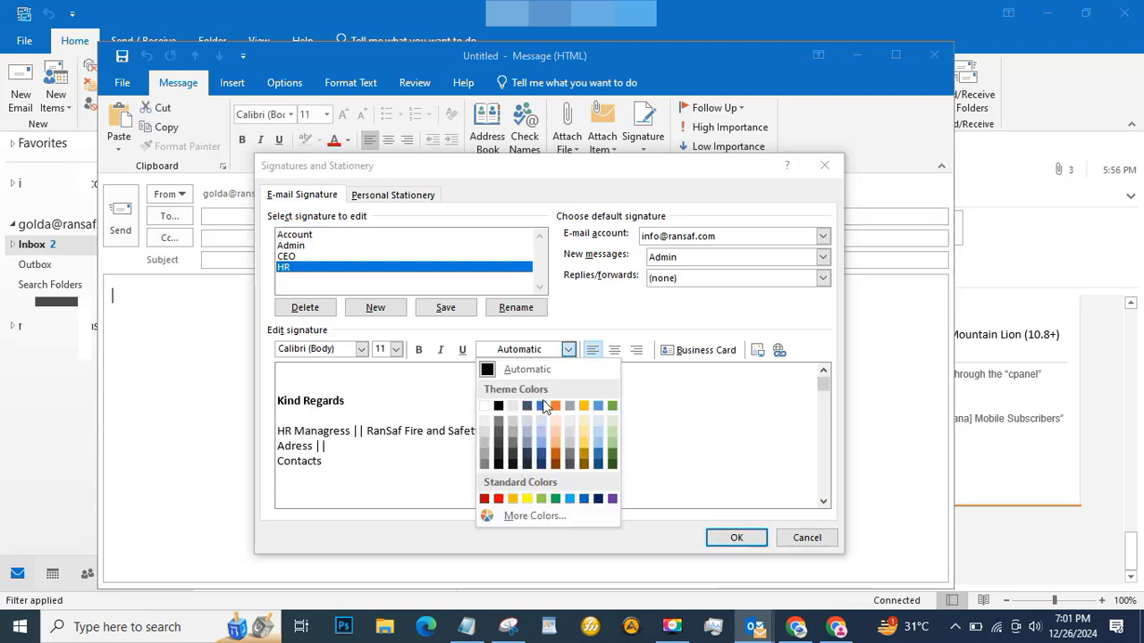
left_click(541, 406)
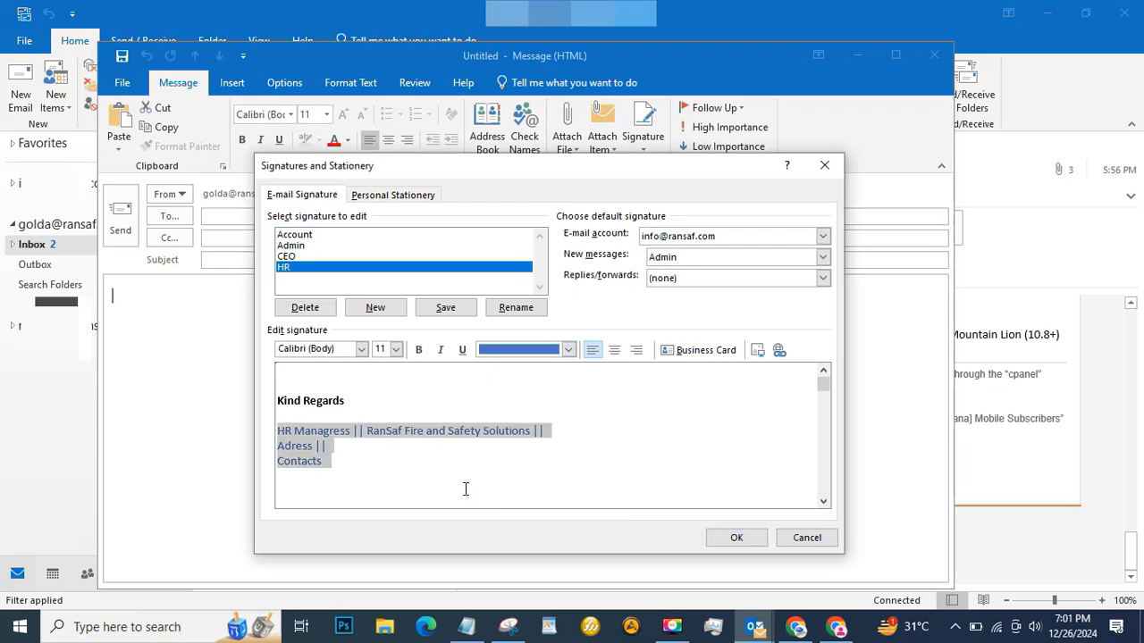
left_click(438, 471)
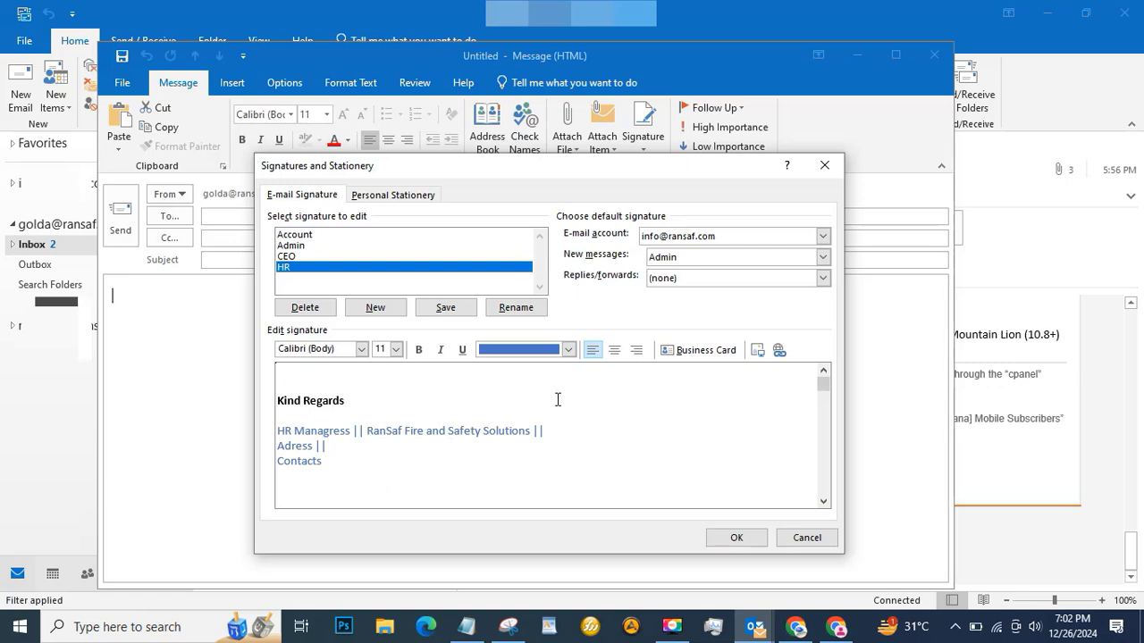
Add a 'website' line below Contacts and save the HR signature.
left_click(306, 487)
type("website")
left_click_drag(318, 491, 277, 496)
left_click(779, 350)
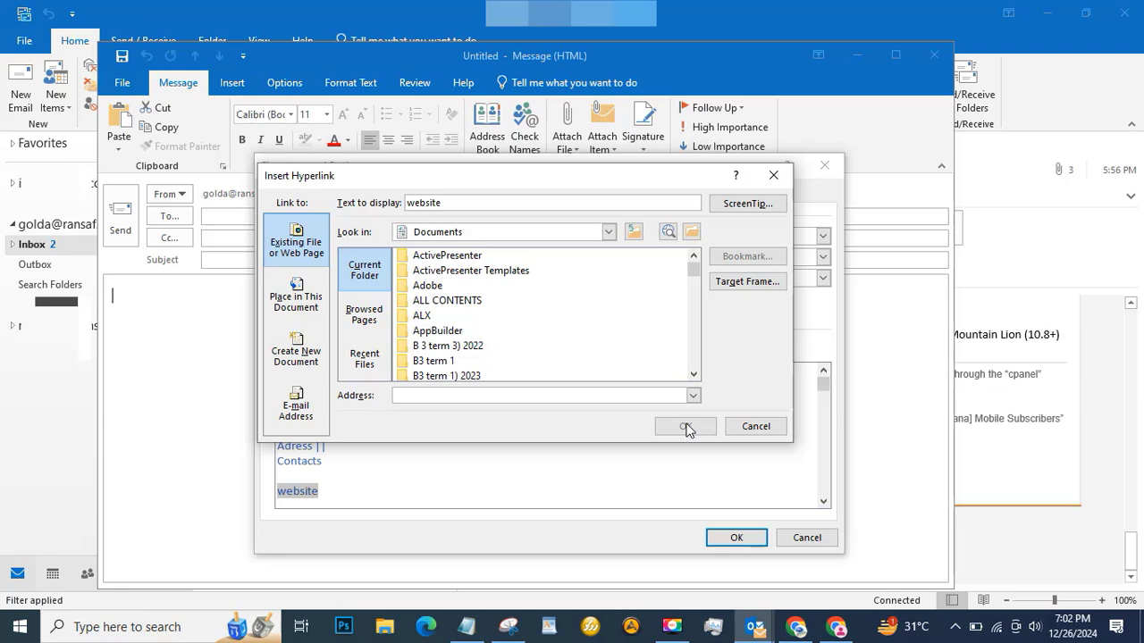
left_click(756, 426)
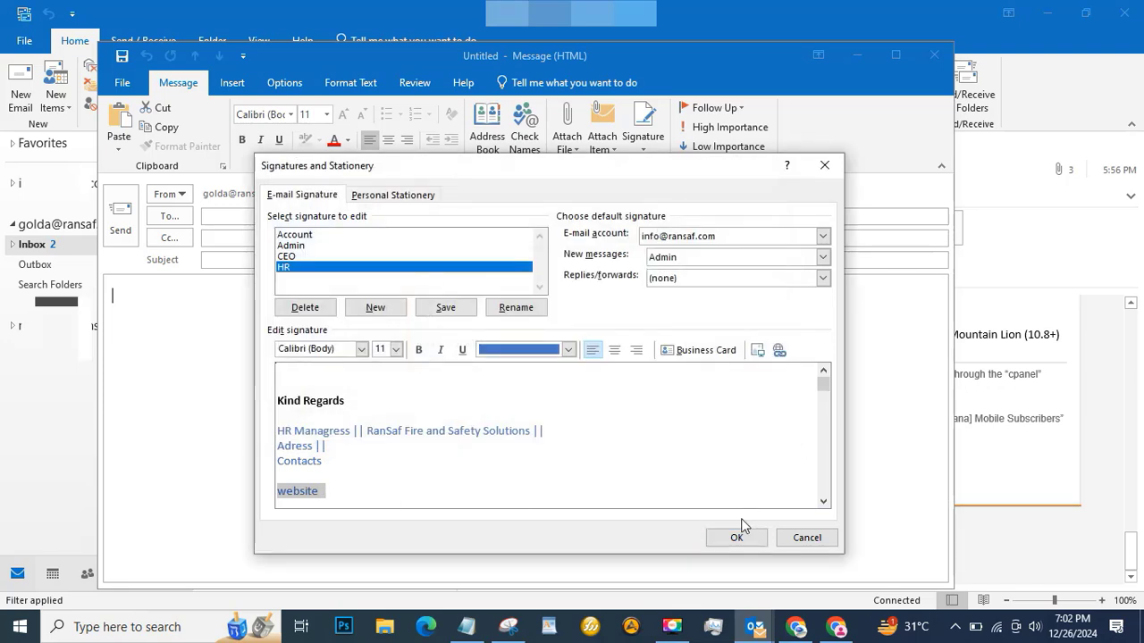
left_click(332, 492)
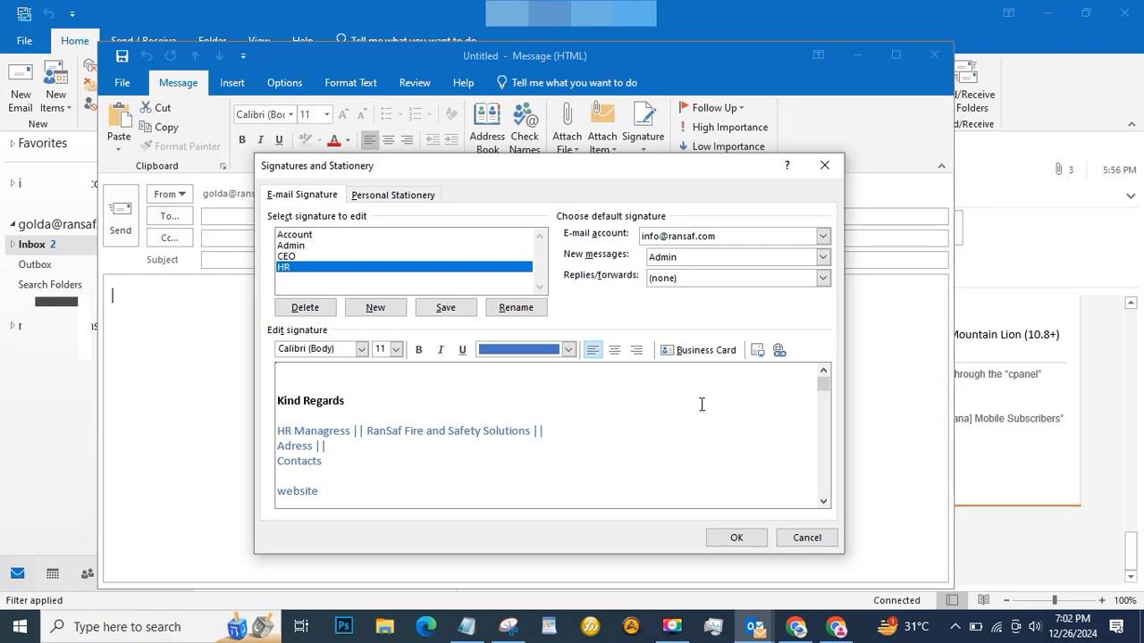
left_click(731, 537)
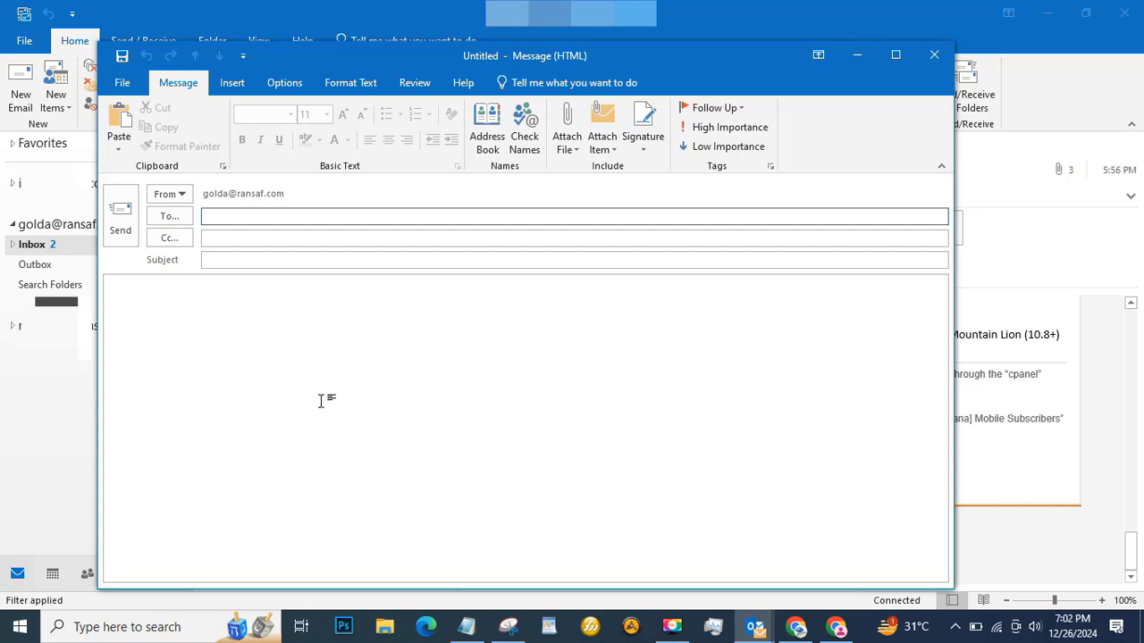
Insert the HR signature, Kind Regards through website, into the new message body.
left_click(358, 337)
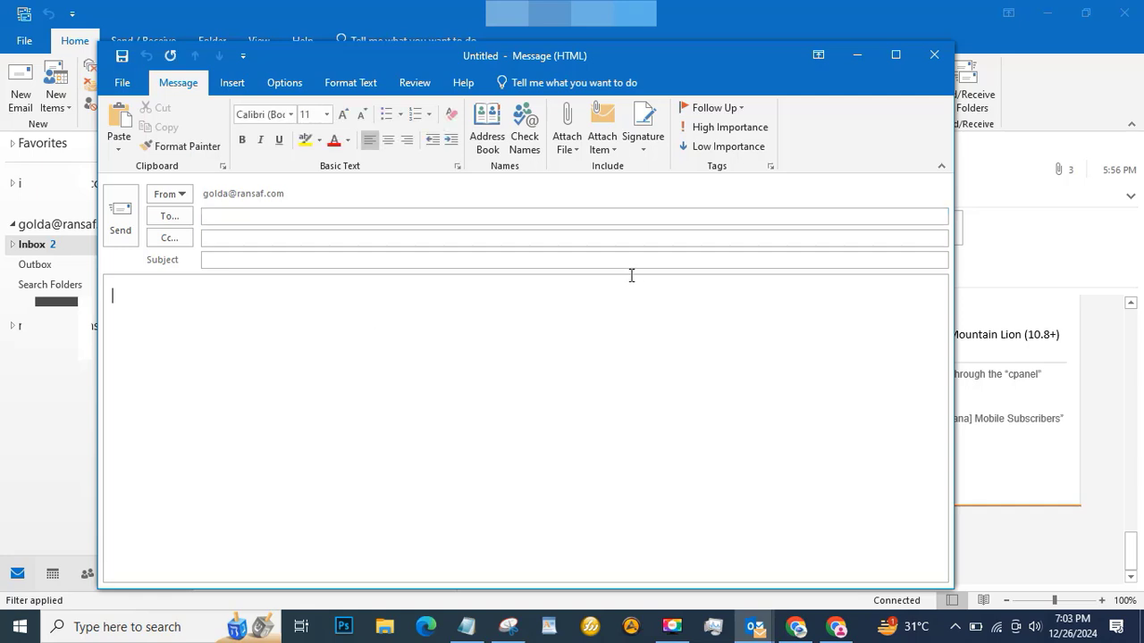
left_click(640, 150)
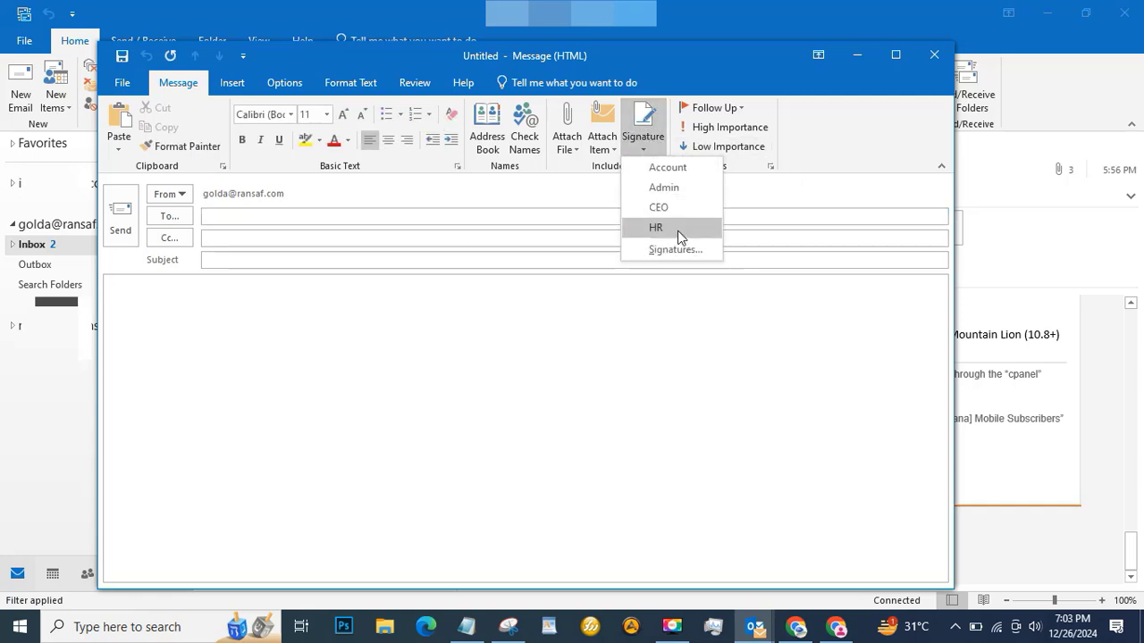
left_click(677, 235)
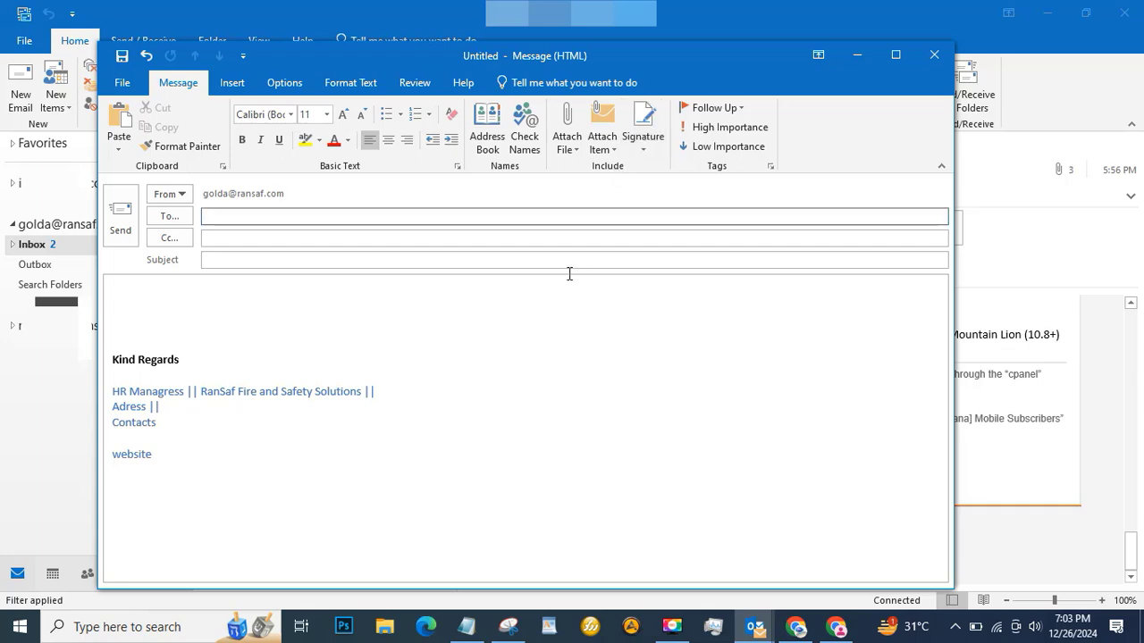
left_click(518, 344)
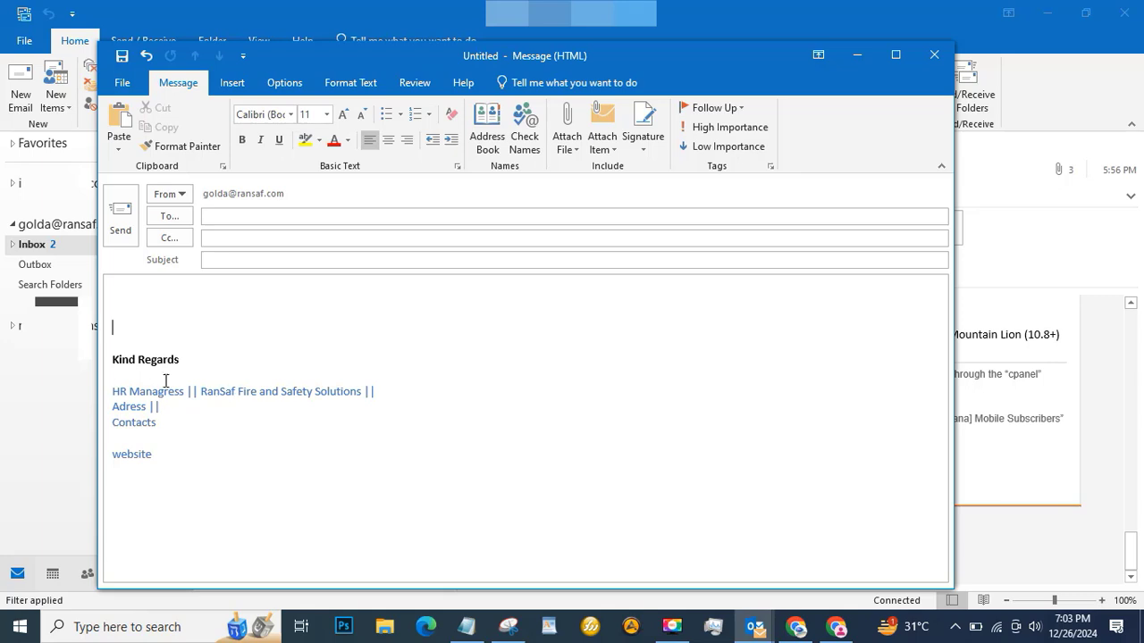
left_click_drag(112, 357, 160, 472)
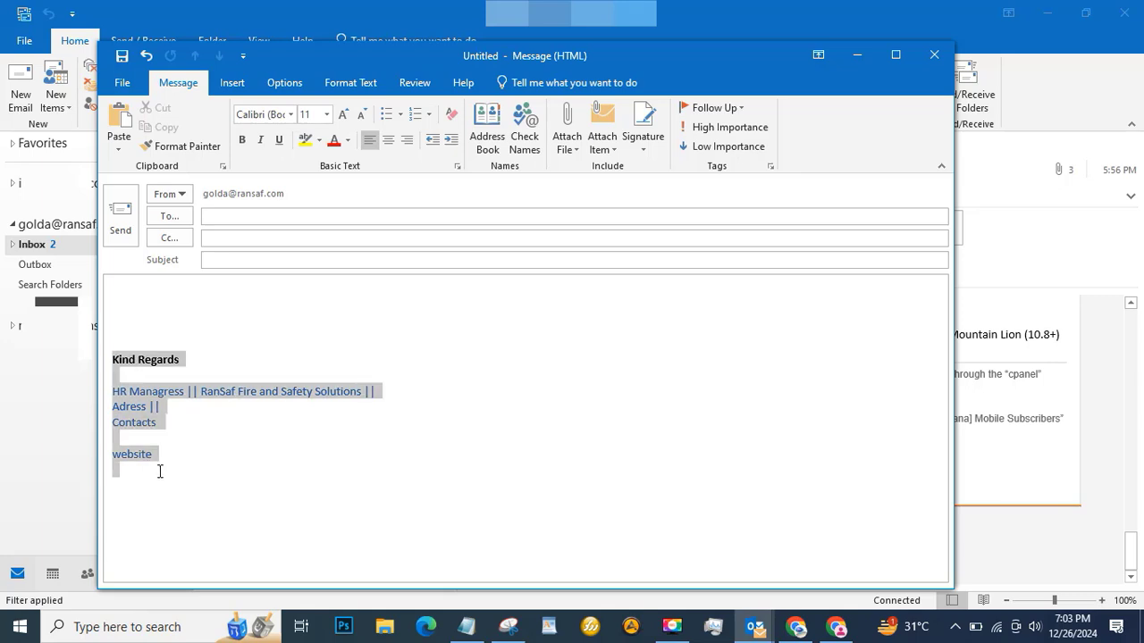
left_click(123, 456)
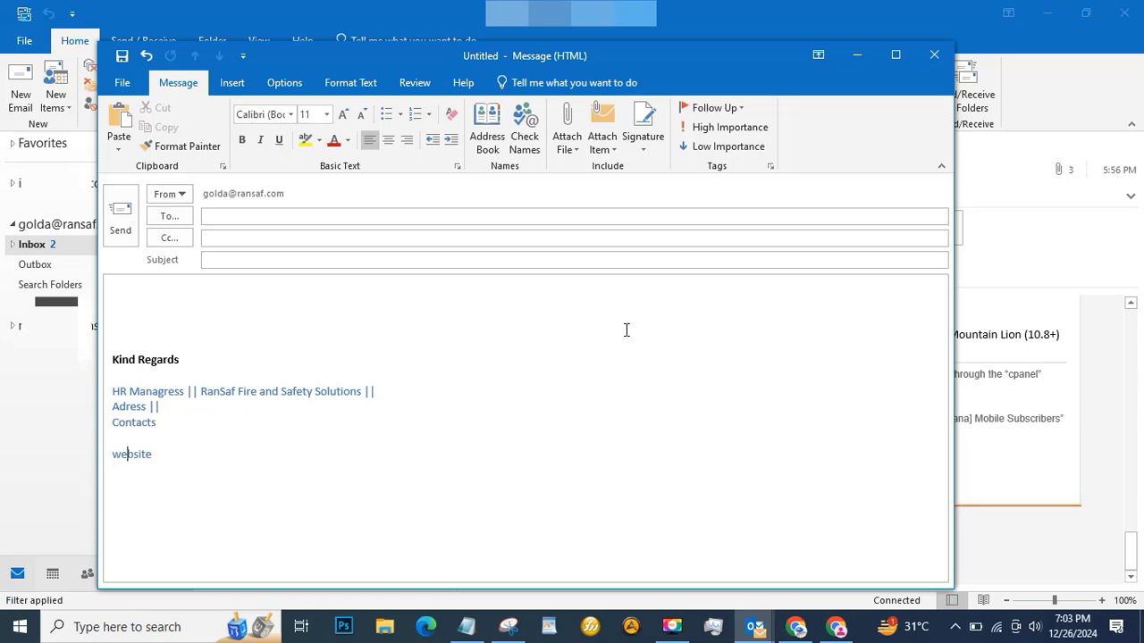
Close the draft without saving, then open and dismiss the Junk menu.
left_click(934, 56)
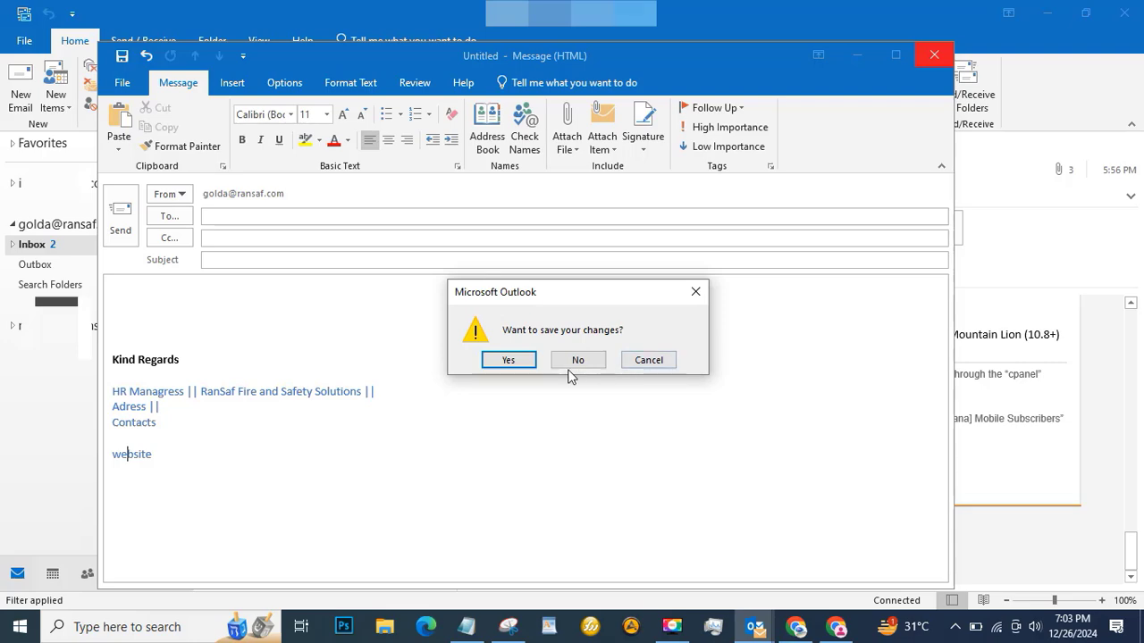
left_click(576, 361)
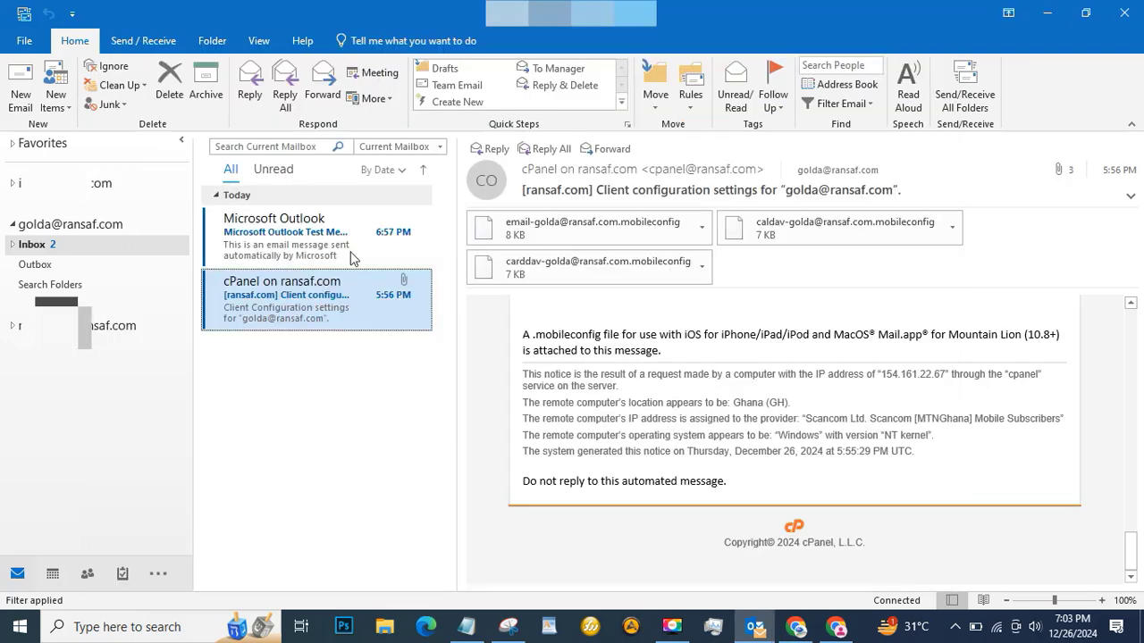
left_click(109, 105)
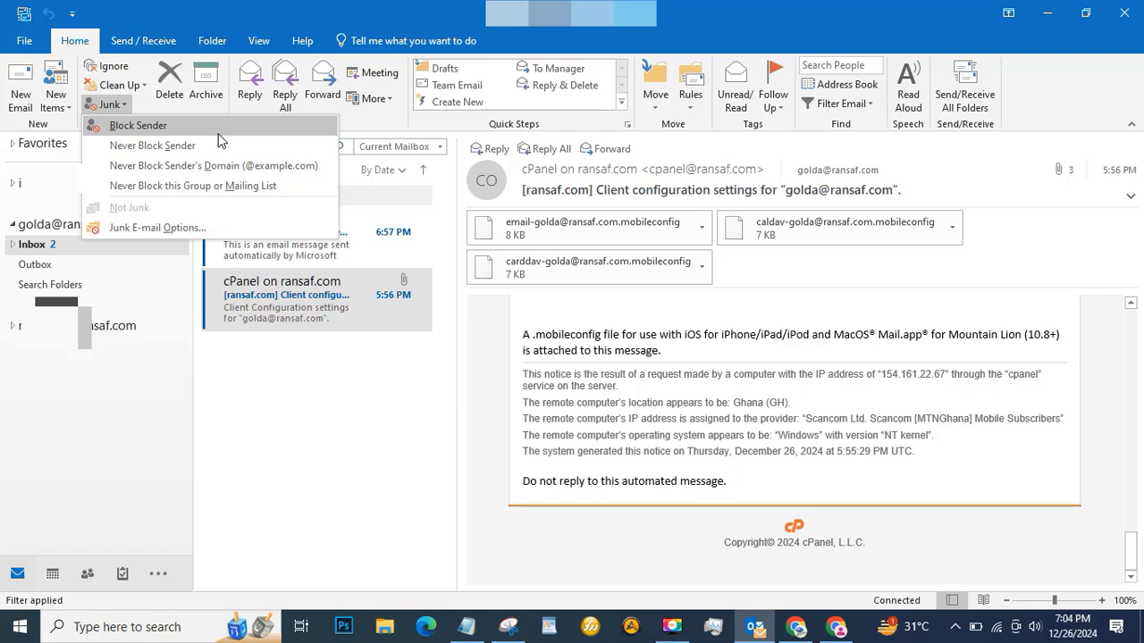
left_click(417, 429)
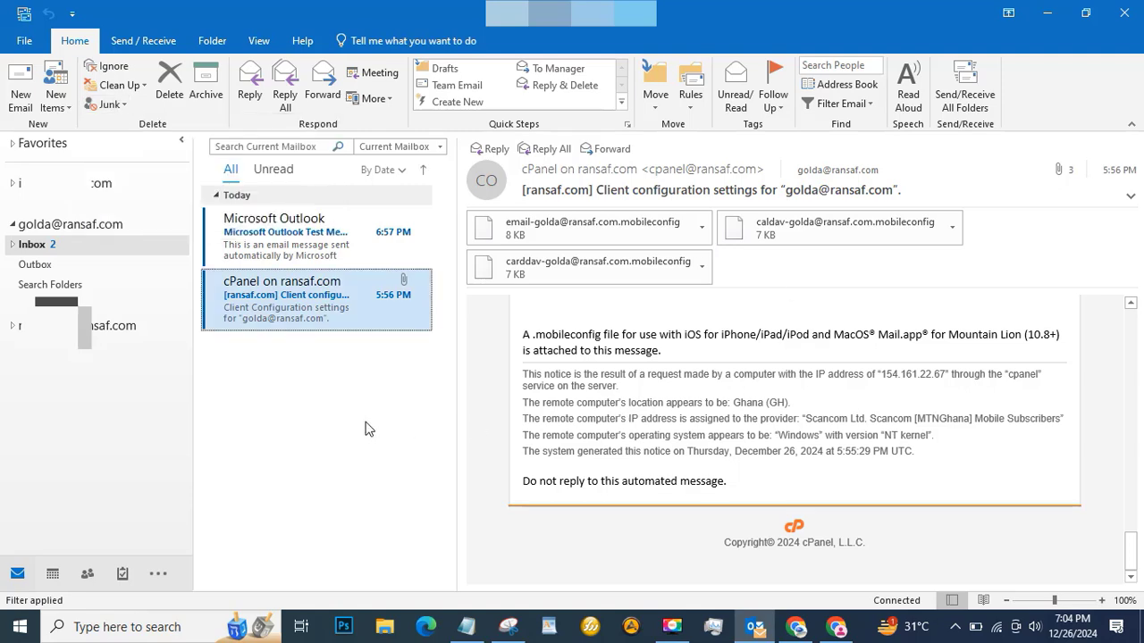